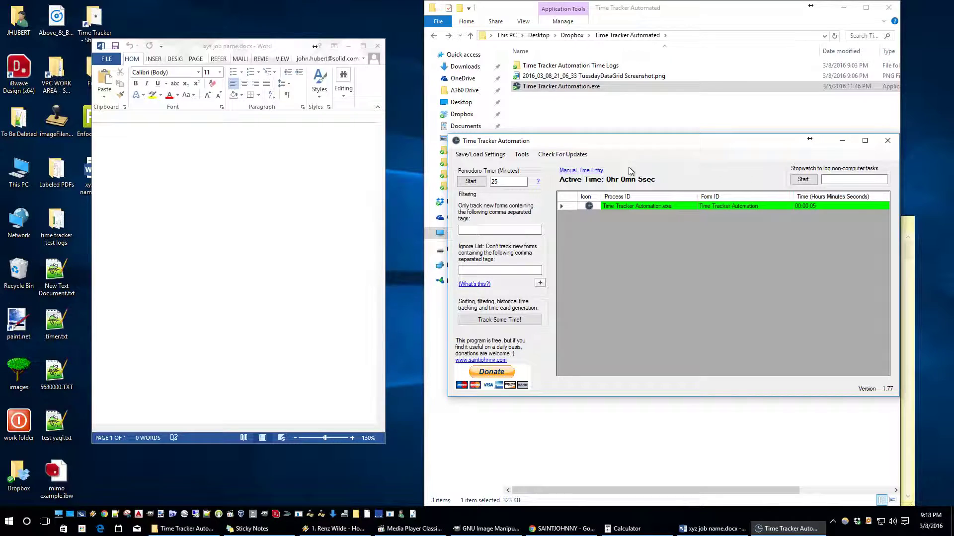
# Step: Switch between the xyz job name.docx document and the sticky note to log time for each, and return to the time tracker
pyautogui.moveTo(668, 147); pyautogui.dragTo(656, 145)
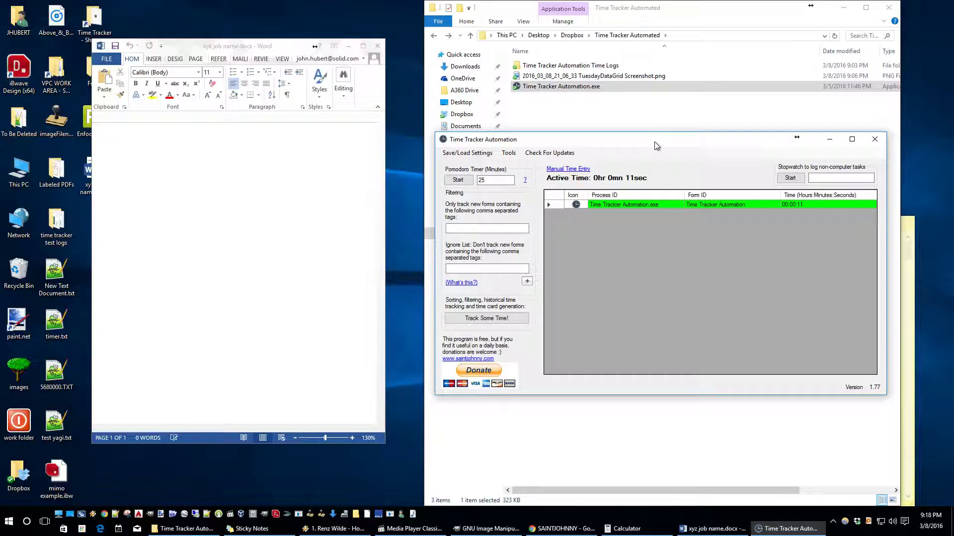
pyautogui.click(274, 189)
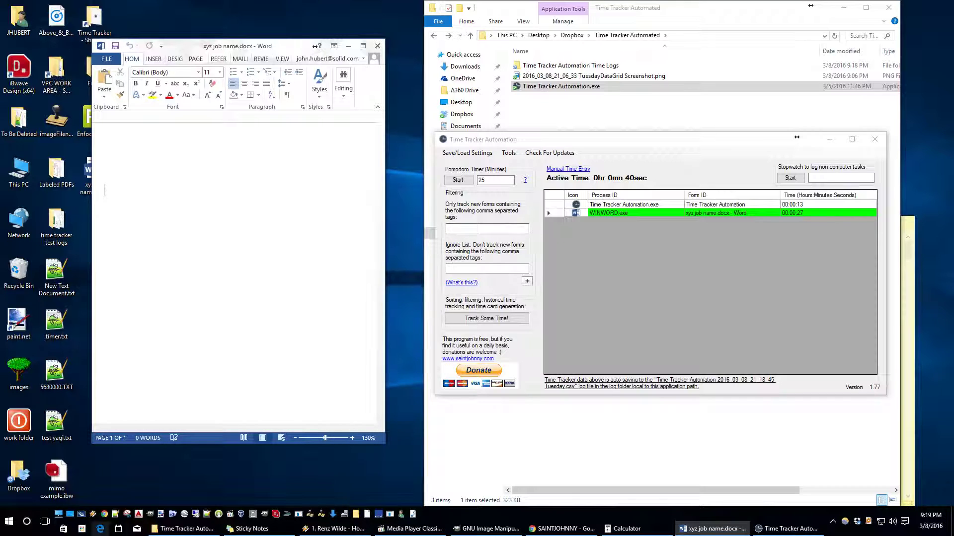
pyautogui.click(258, 530)
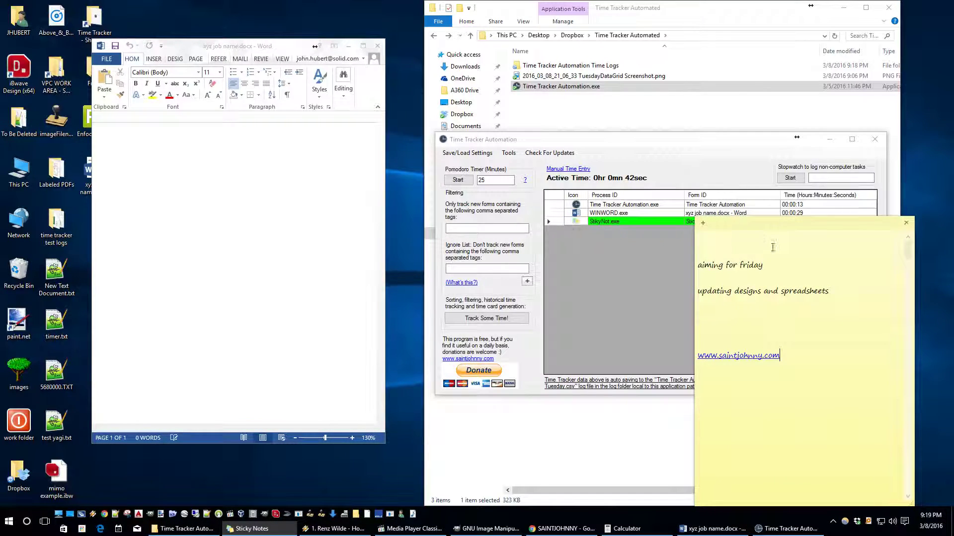
pyautogui.moveTo(778, 223); pyautogui.dragTo(784, 303)
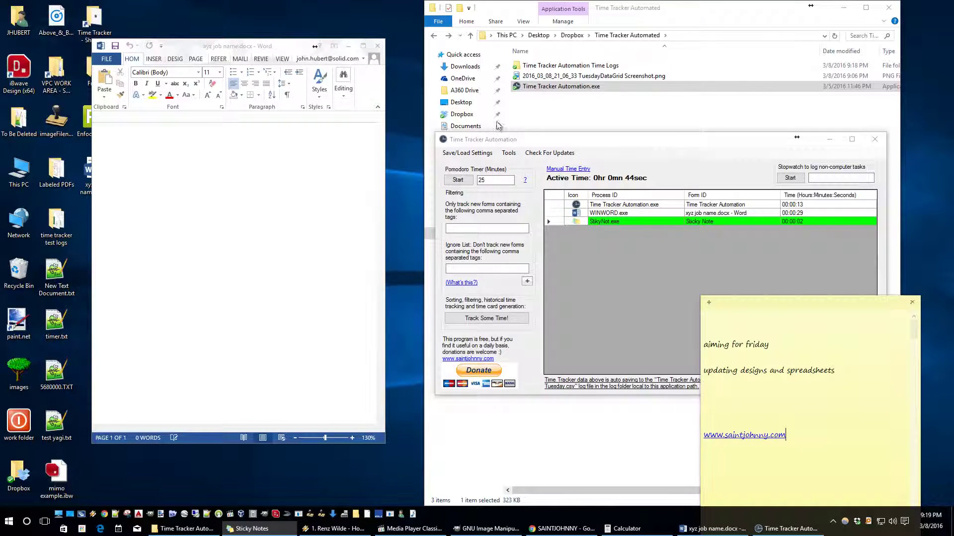
pyautogui.click(244, 186)
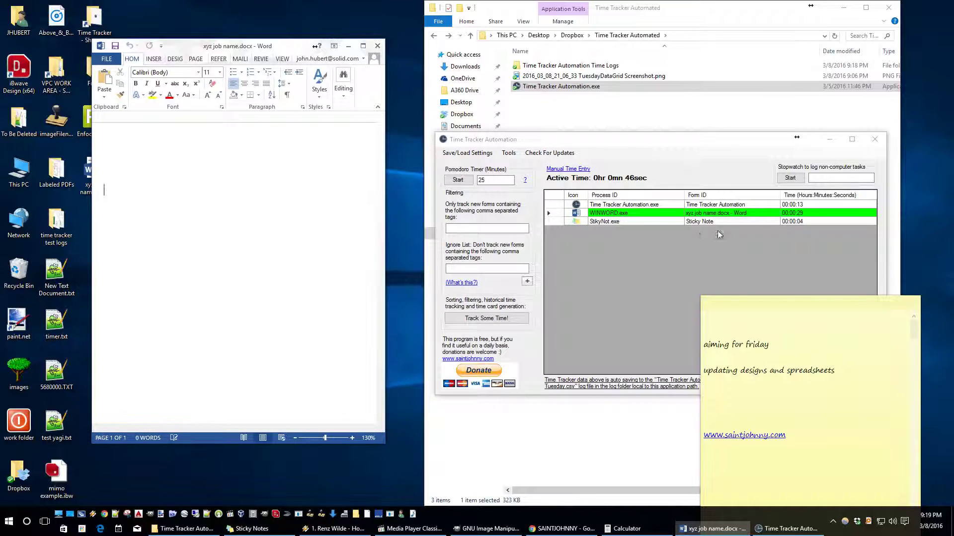
pyautogui.moveTo(213, 46); pyautogui.dragTo(233, 47)
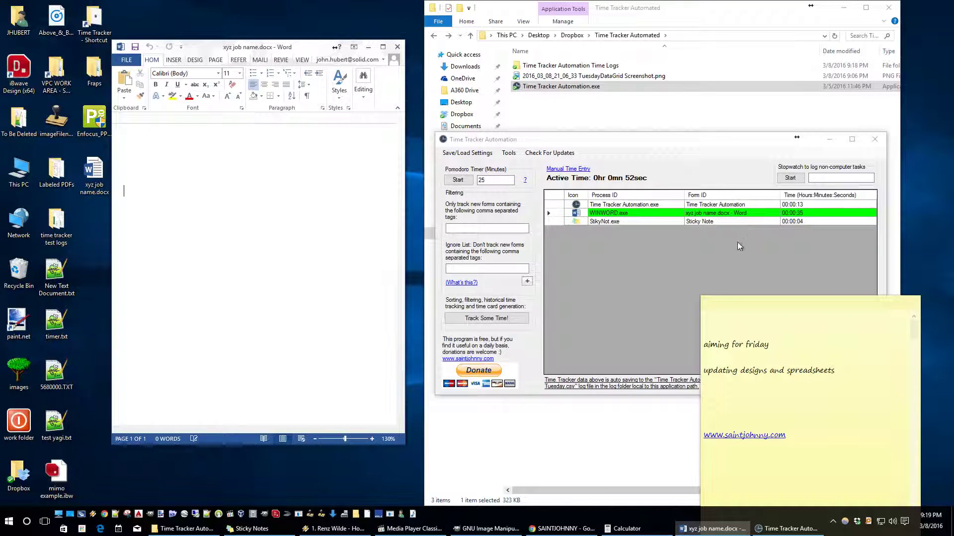
pyautogui.click(648, 252)
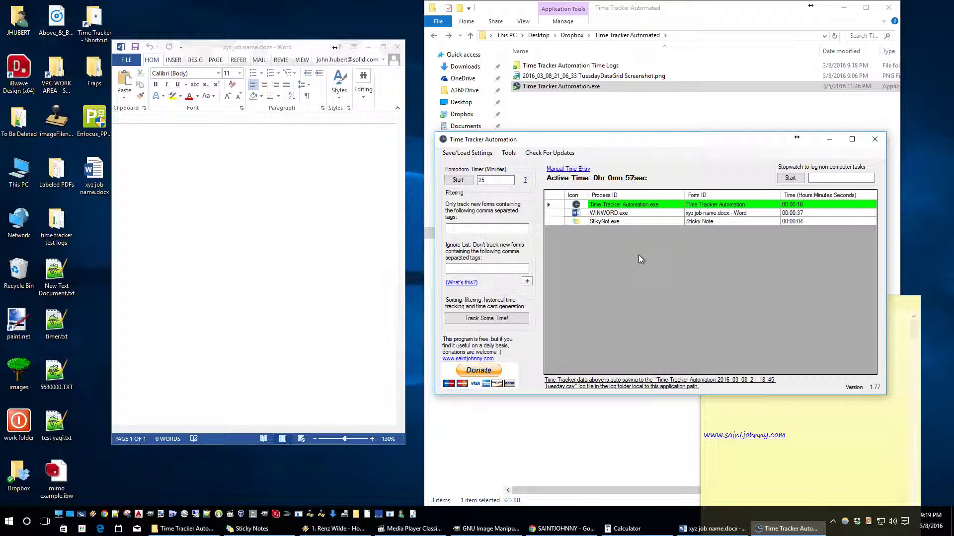
# Step: Open the tracker's options, examine the idle timer and away-time settings, and close them
pyautogui.click(509, 153)
pyautogui.click(523, 164)
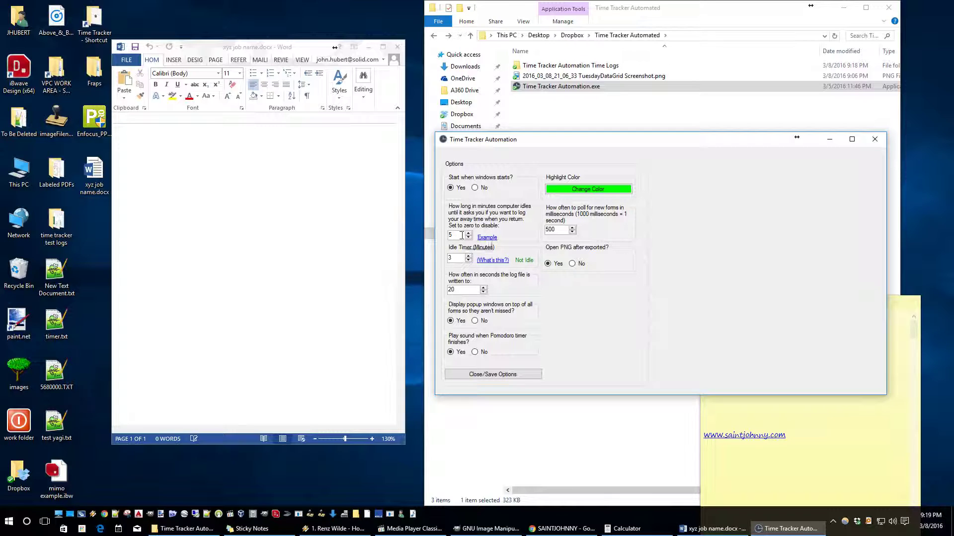
pyautogui.click(502, 375)
# Step: Log a manual time entry of 120 minutes for the task "xyz site visit"
pyautogui.click(565, 170)
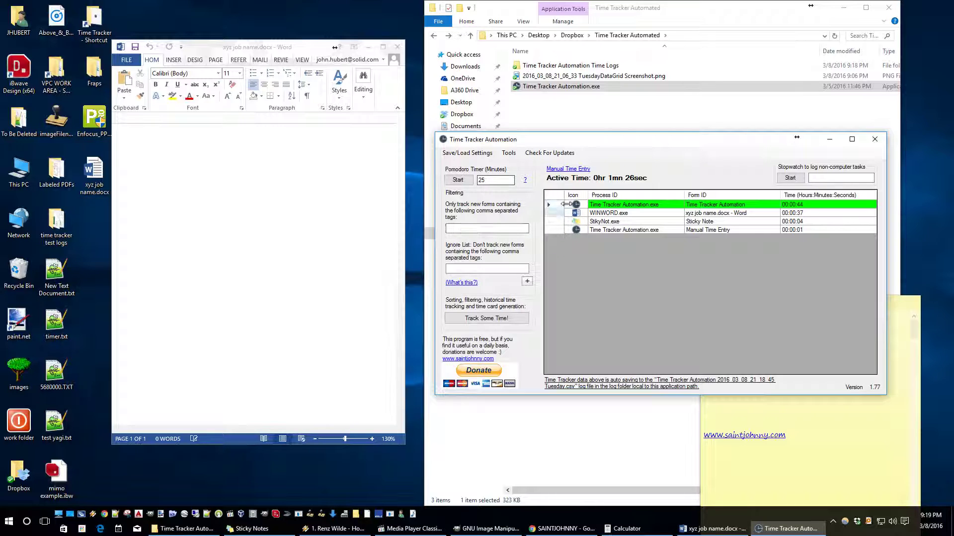
pyautogui.click(568, 169)
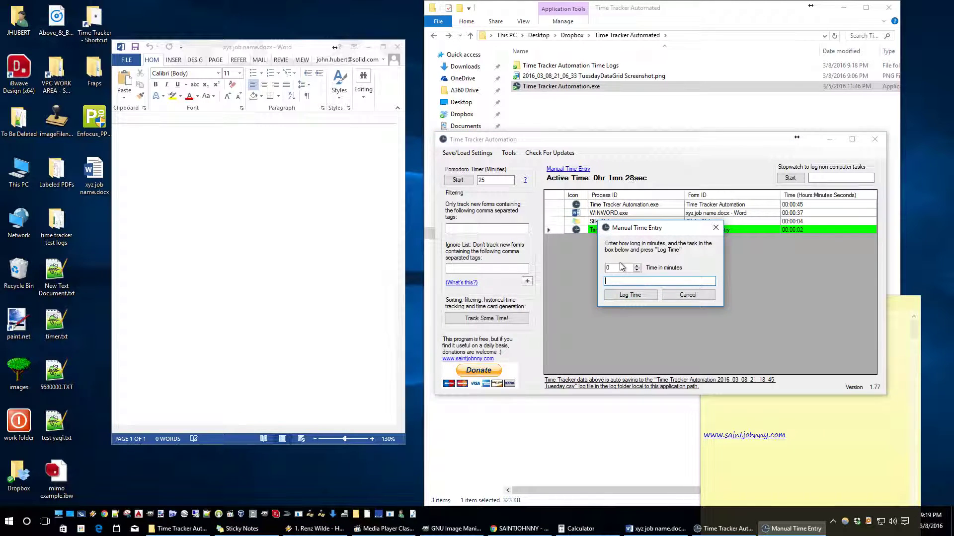
pyautogui.press('Tab')
pyautogui.write('xyz')
pyautogui.click(642, 300)
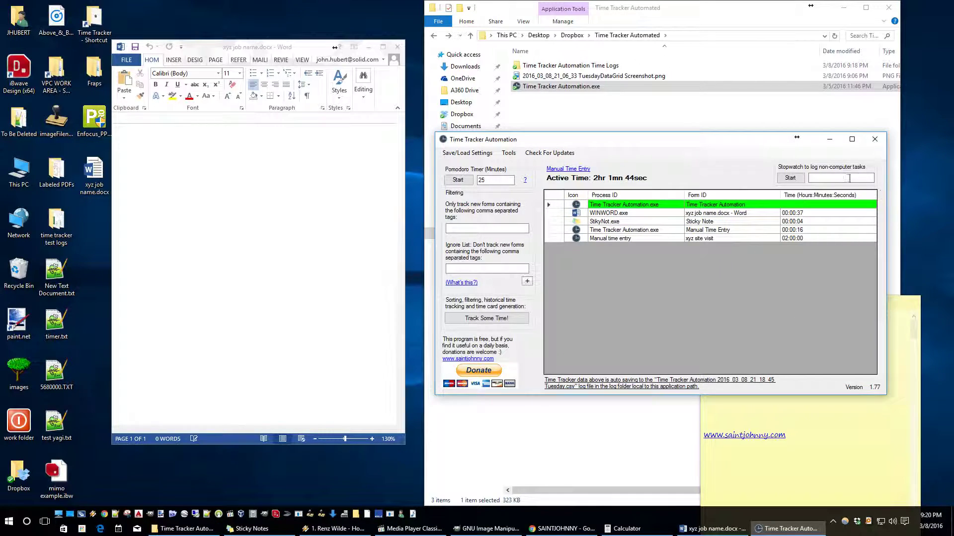
# Step: Try limiting newly tracked forms to the tags xyz and photoshop, and clear the filter again
pyautogui.moveTo(741, 141); pyautogui.dragTo(732, 137)
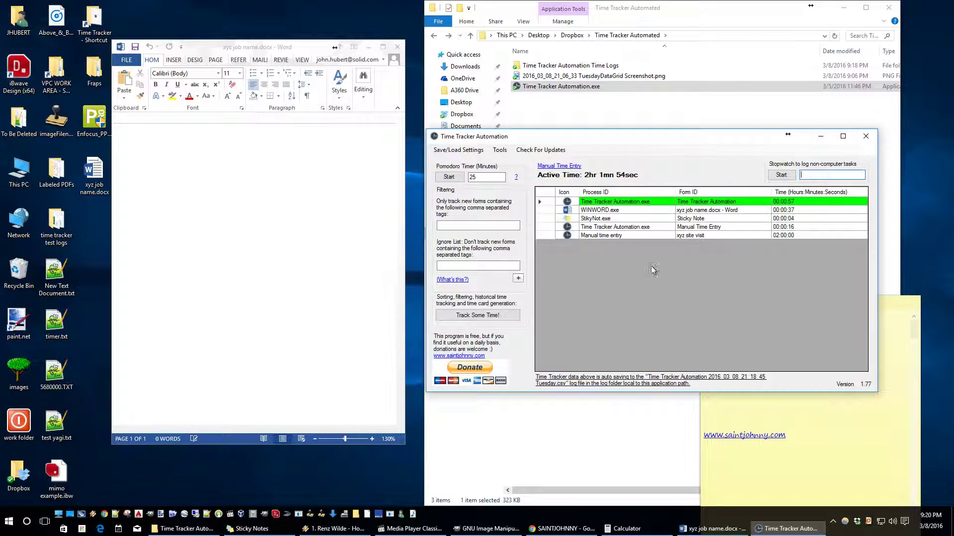
pyautogui.click(504, 223)
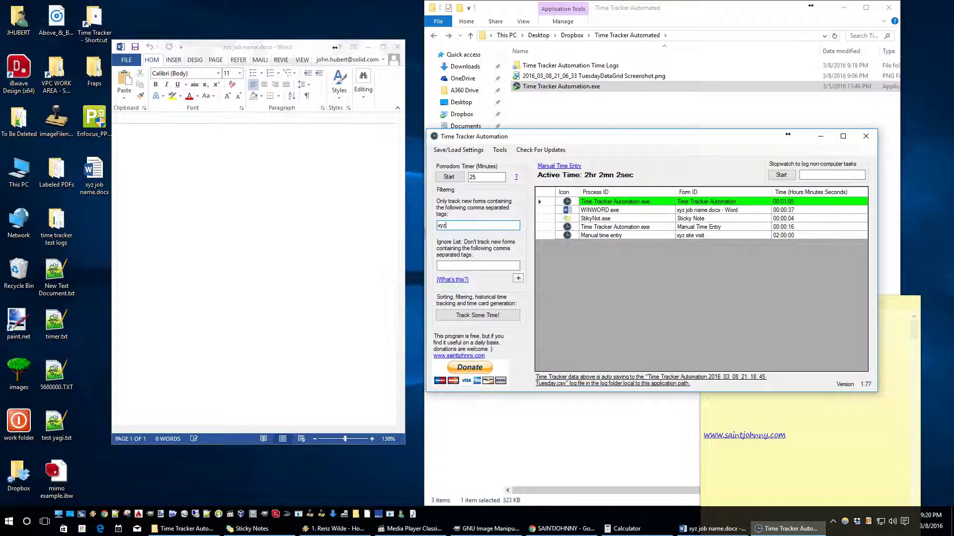
pyautogui.write('photoshop,')
pyautogui.press('BackSpace')
pyautogui.press('BackSpace')
pyautogui.press('BackSpace')
pyautogui.press('BackSpace')
pyautogui.press('BackSpace')
pyautogui.press('BackSpace')
pyautogui.press('BackSpace')
pyautogui.press('BackSpace')
pyautogui.press('BackSpace')
pyautogui.press('BackSpace')
pyautogui.press('BackSpace')
pyautogui.press('BackSpace')
pyautogui.press('BackSpace')
pyautogui.click(454, 266)
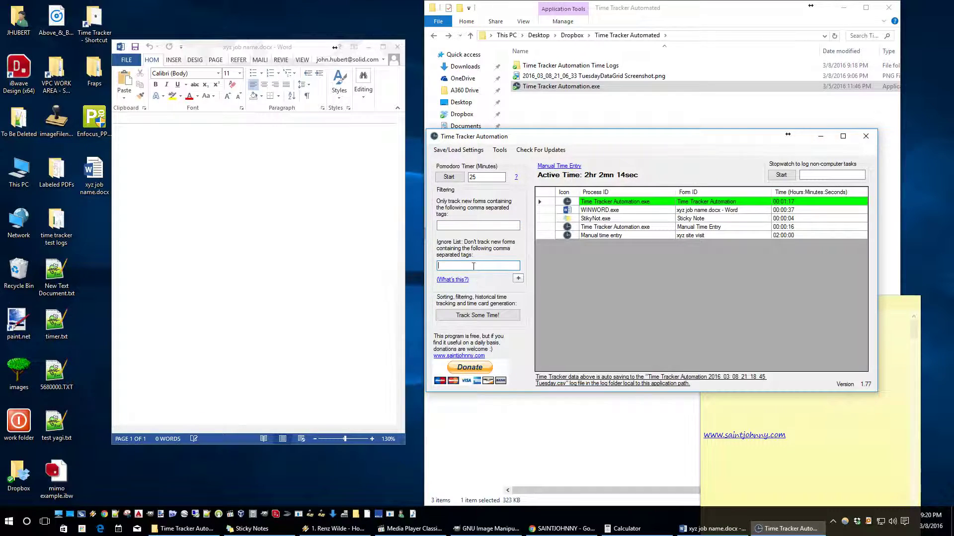
# Step: Reopen the options to examine the log-writing interval and PNG export settings, and close them
pyautogui.click(500, 150)
pyautogui.click(512, 165)
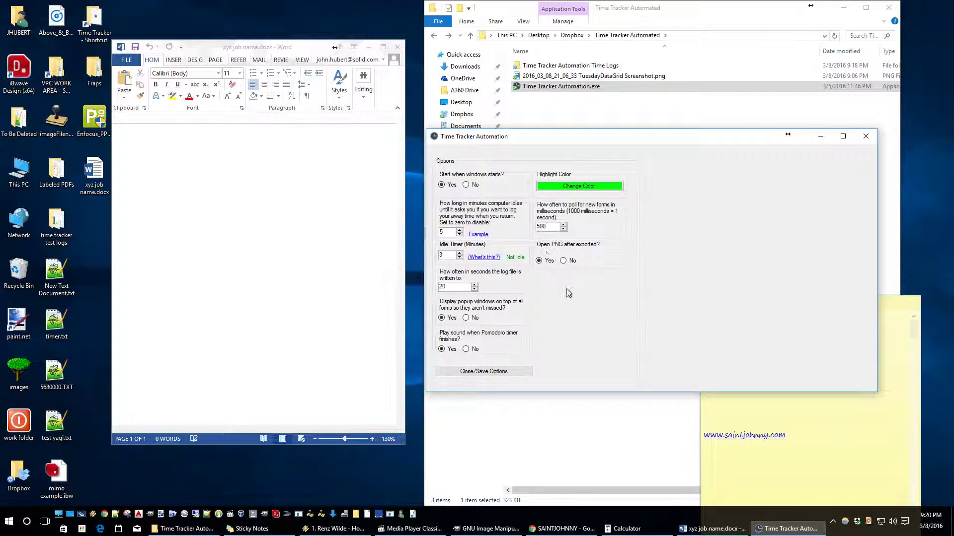
pyautogui.click(520, 373)
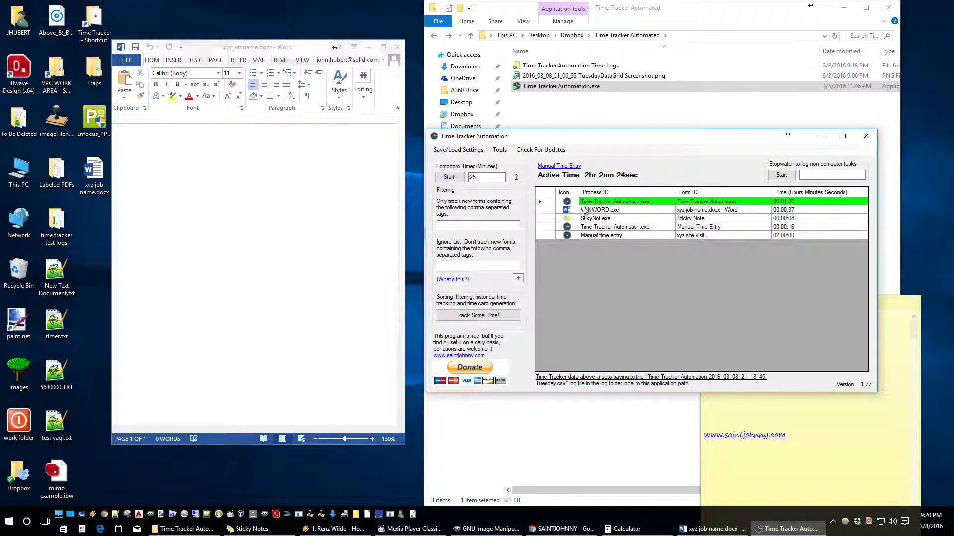
# Step: Look into the Time Tracker Automation Time Logs folder, go back to its parent folder, and bring the tracker window forward
pyautogui.doubleClick(574, 67)
pyautogui.hotkey('alt', 'Left')
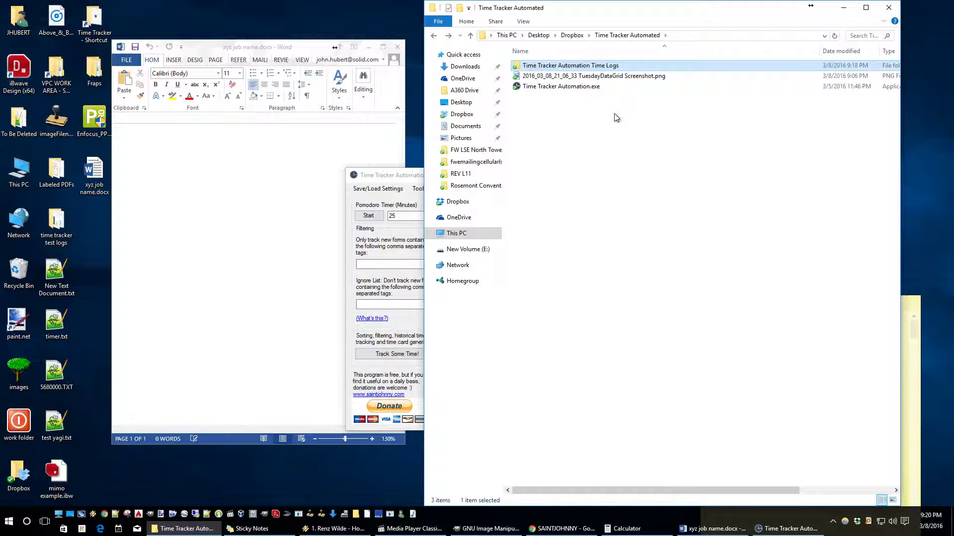
pyautogui.click(407, 178)
pyautogui.moveTo(458, 175); pyautogui.dragTo(512, 178)
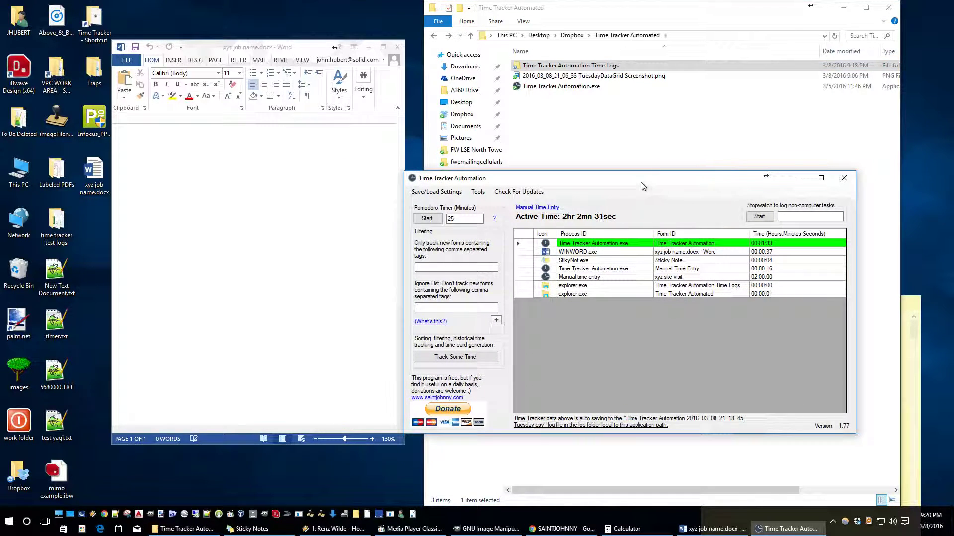
pyautogui.moveTo(641, 184); pyautogui.dragTo(612, 182)
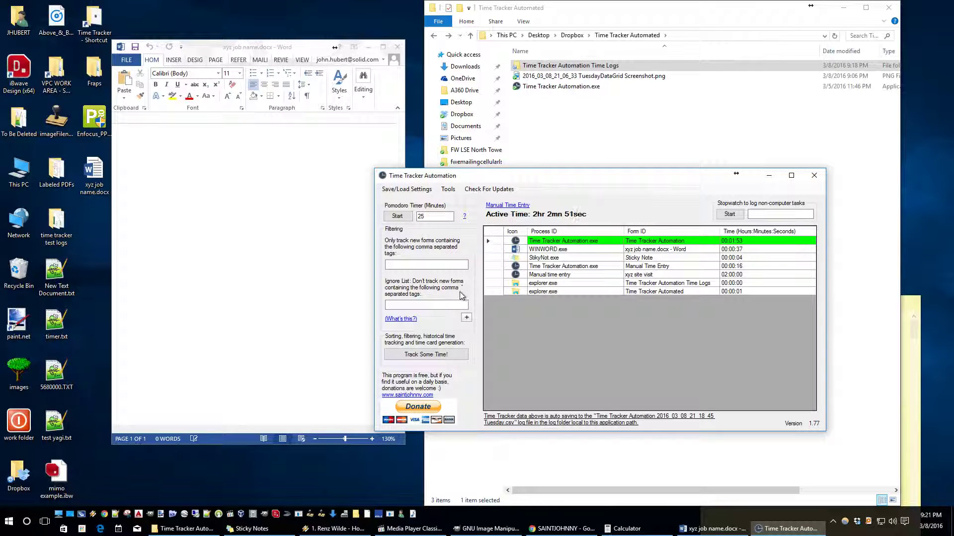
# Step: Open the historical time sorting and filtering area and import multiple CSV log files
pyautogui.click(431, 356)
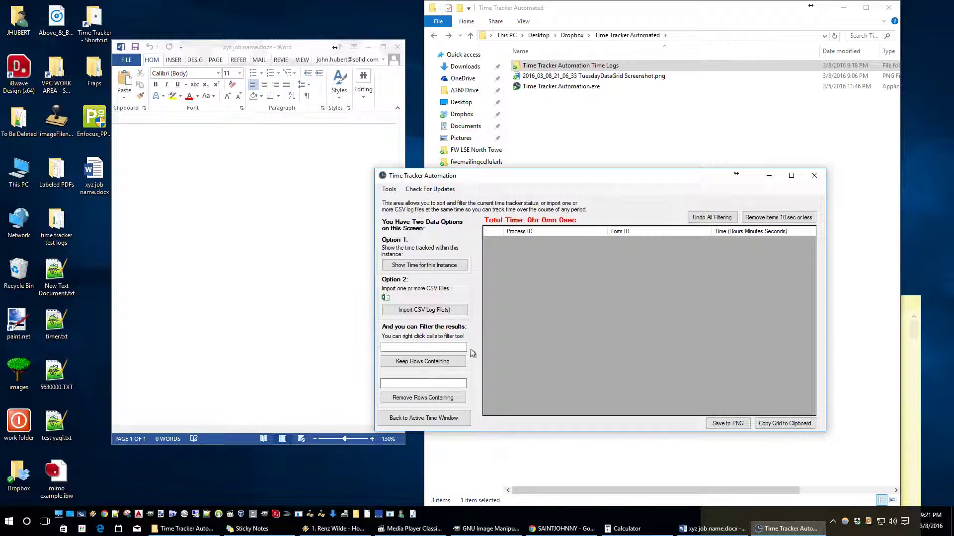
pyautogui.click(431, 310)
pyautogui.moveTo(650, 399); pyautogui.dragTo(532, 245)
pyautogui.click(774, 436)
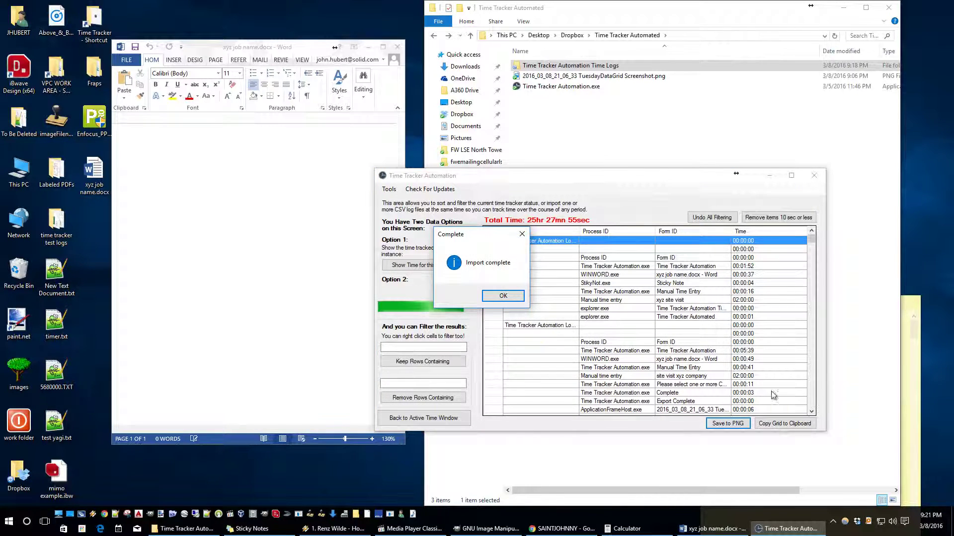
pyautogui.press('Return')
# Step: Try removing the chrome.exe rows and showing only the winamp.exe rows, and undo all filtering
pyautogui.click(812, 412)
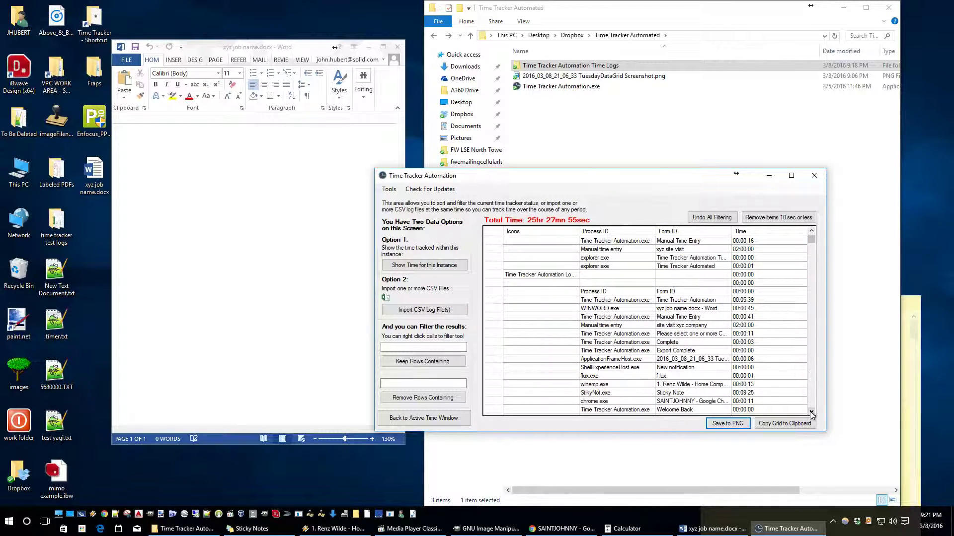
pyautogui.rightClick(616, 401)
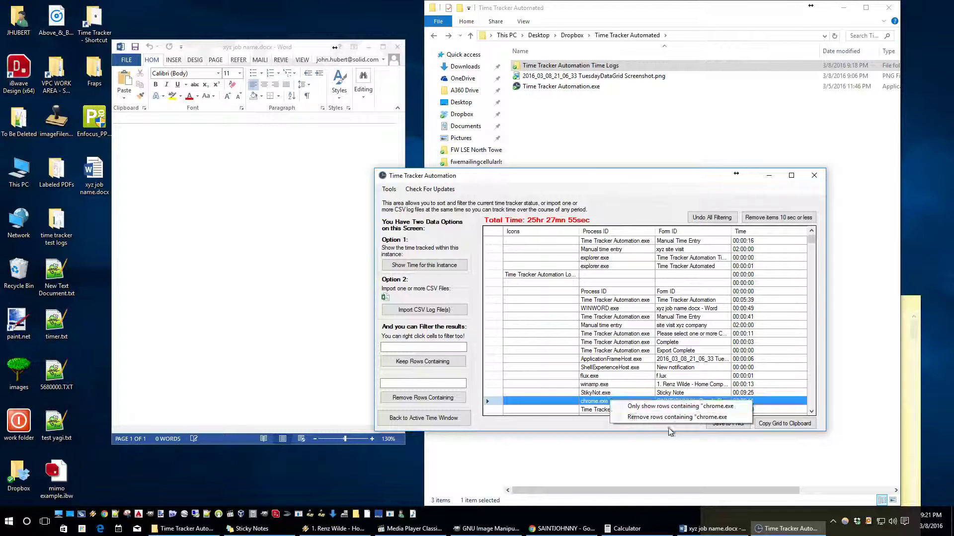
pyautogui.click(669, 419)
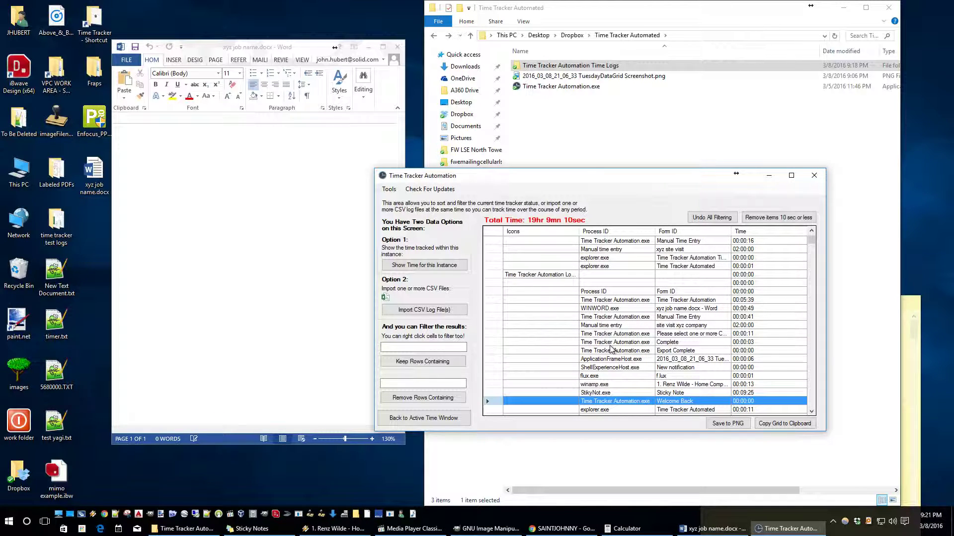
pyautogui.rightClick(599, 385)
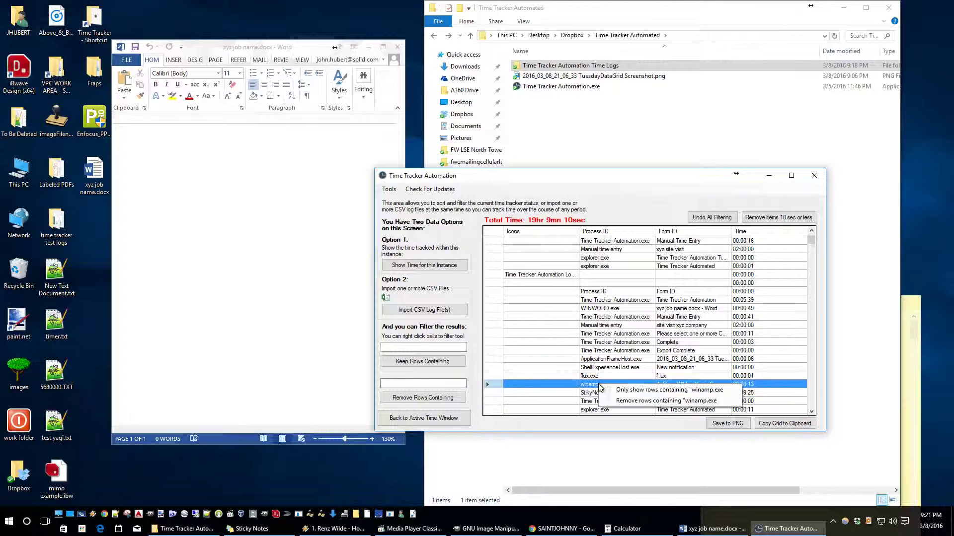
pyautogui.click(675, 390)
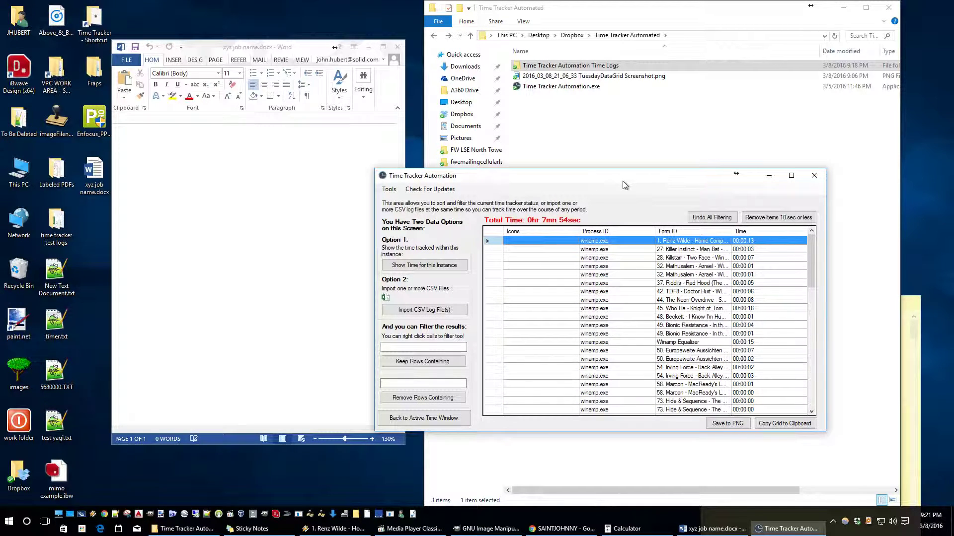
pyautogui.moveTo(625, 184); pyautogui.dragTo(595, 172)
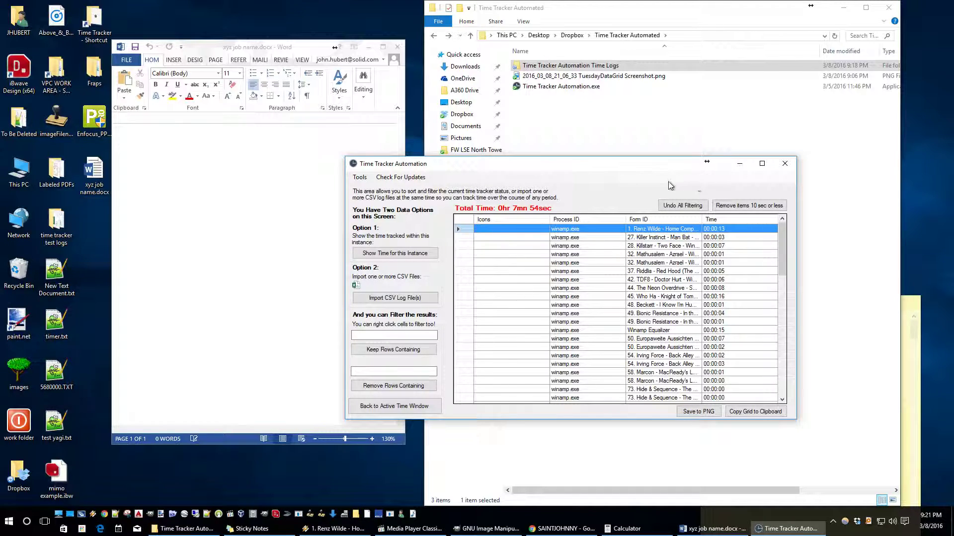
pyautogui.click(686, 206)
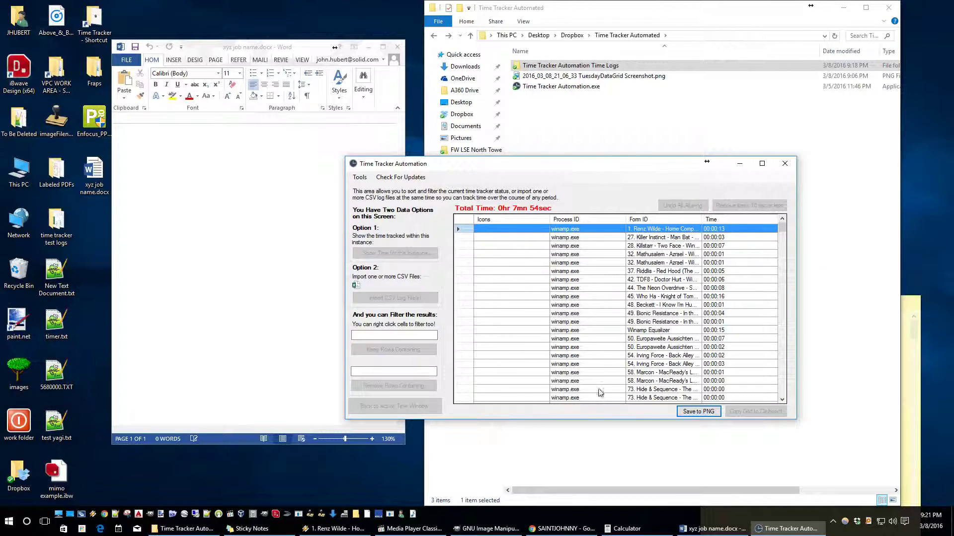
# Step: Remove the chrome.exe rows from the imported log and show only rows containing notepad++.exe
pyautogui.click(782, 400)
pyautogui.click(783, 399)
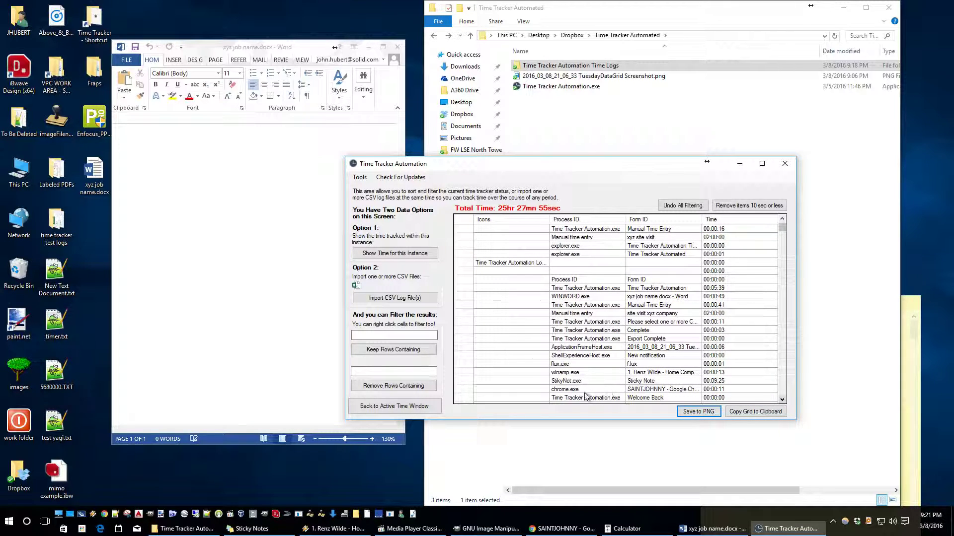
pyautogui.rightClick(583, 389)
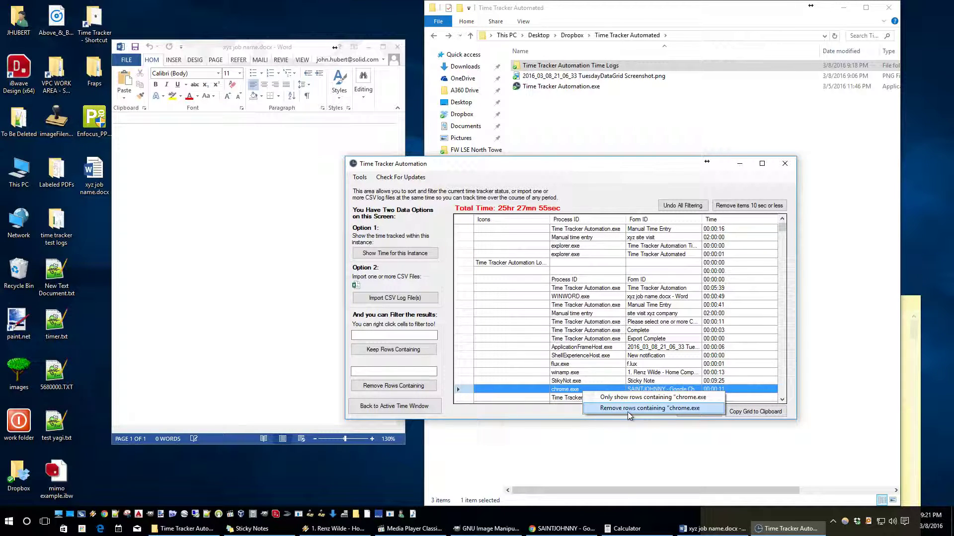
pyautogui.click(627, 410)
pyautogui.click(580, 367)
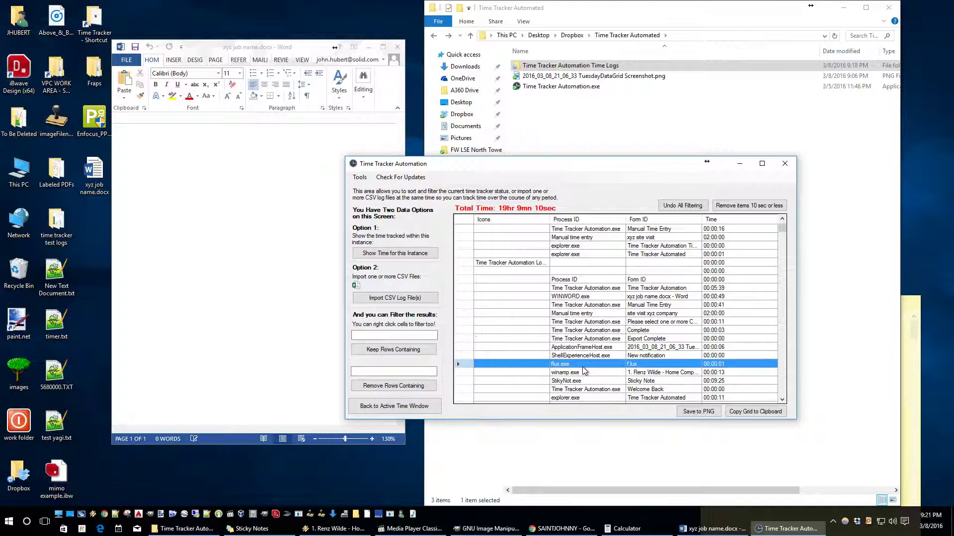
pyautogui.scroll(-6, 584, 372)
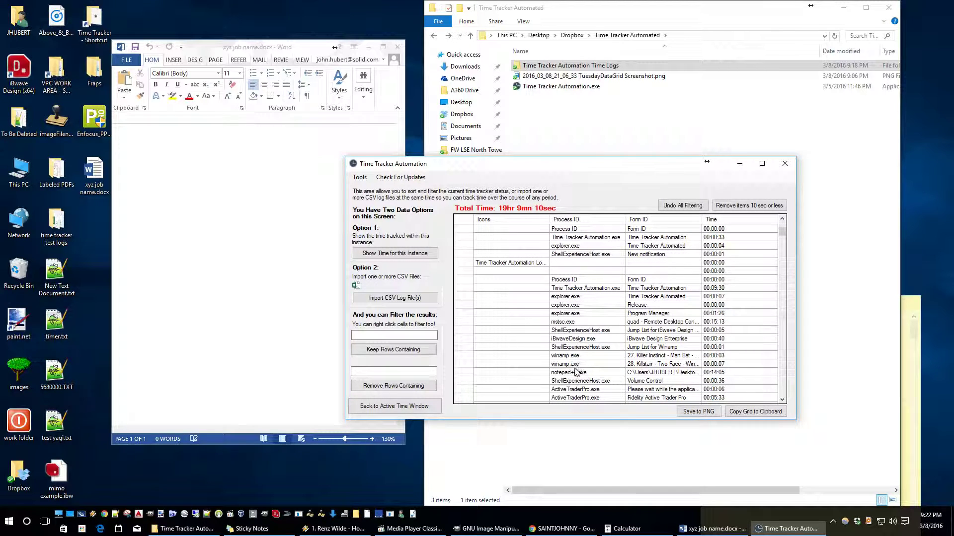
pyautogui.rightClick(576, 370)
pyautogui.click(611, 376)
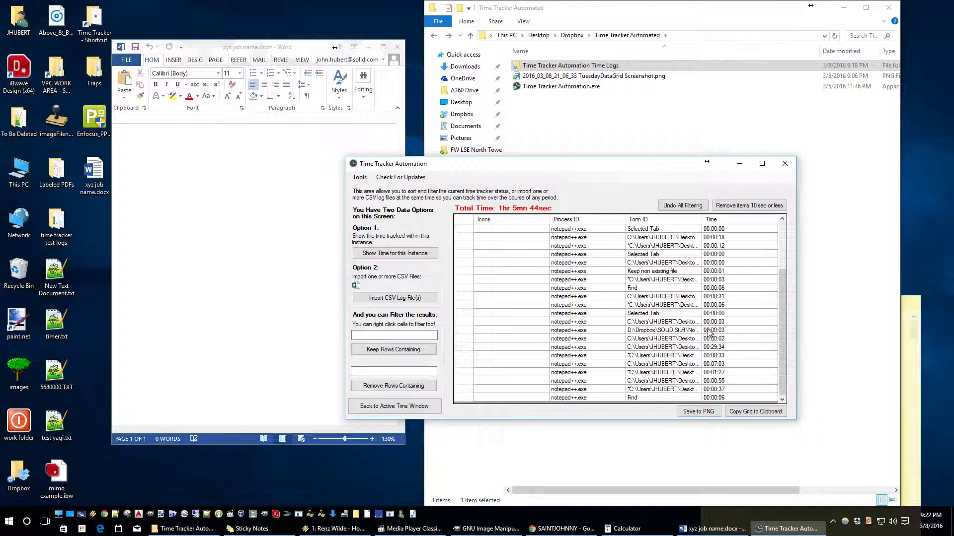
# Step: Remove items of 10 seconds or less from the filtered grid and save the grid as a PNG image
pyautogui.click(743, 208)
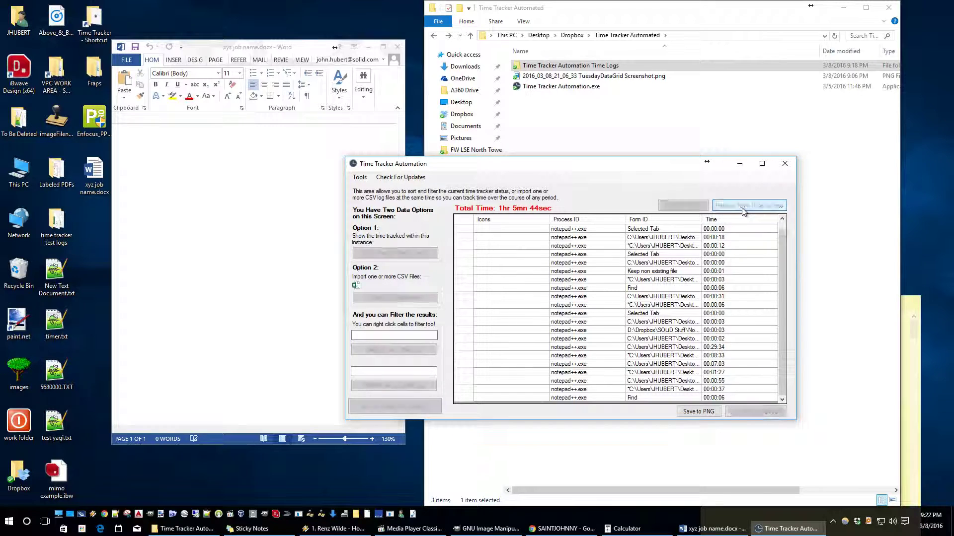
pyautogui.click(703, 412)
pyautogui.click(552, 295)
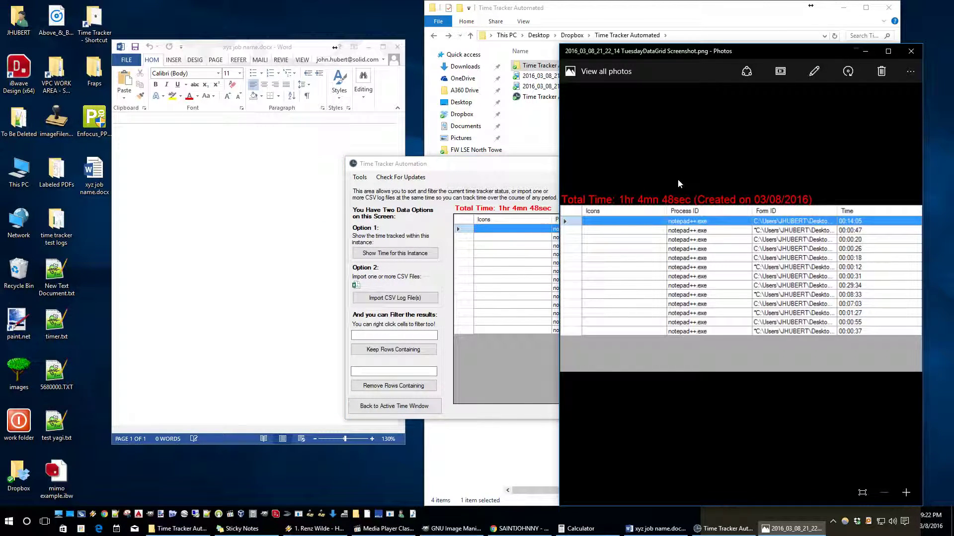
# Step: Close the exported PNG report and return from the filtering area to the active time window
pyautogui.click(911, 51)
pyautogui.moveTo(602, 165); pyautogui.dragTo(598, 137)
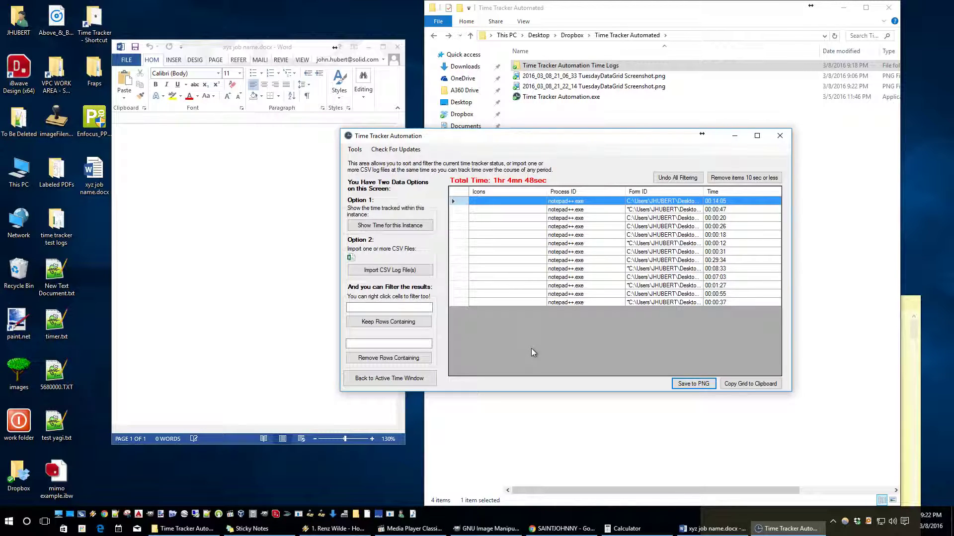
pyautogui.click(389, 377)
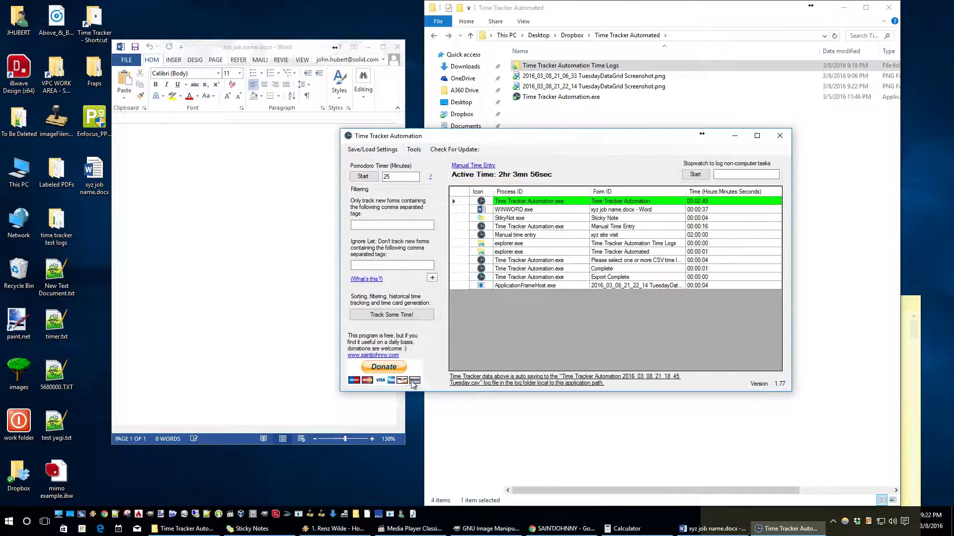
pyautogui.moveTo(534, 137); pyautogui.dragTo(592, 152)
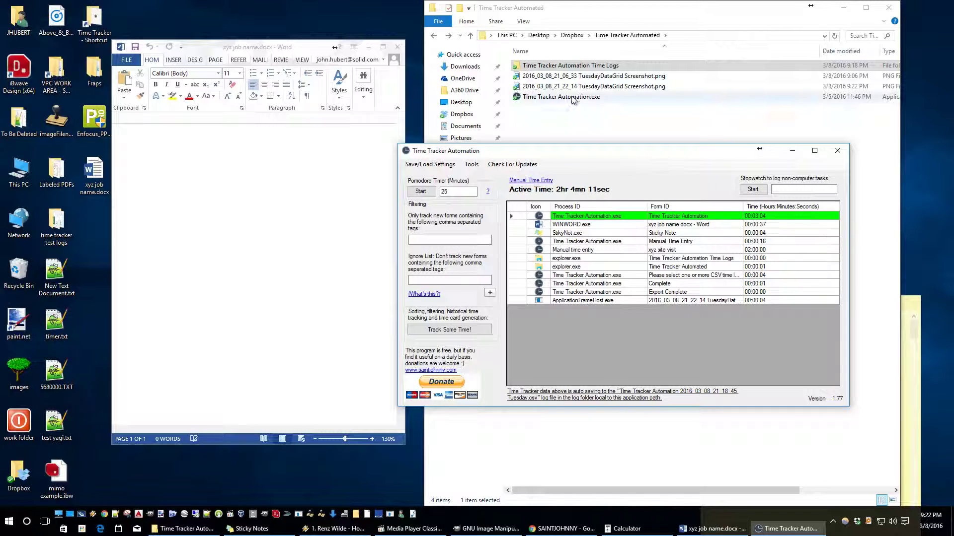
# Step: Start the 25-minute Pomodoro timer and stop it again
pyautogui.click(429, 194)
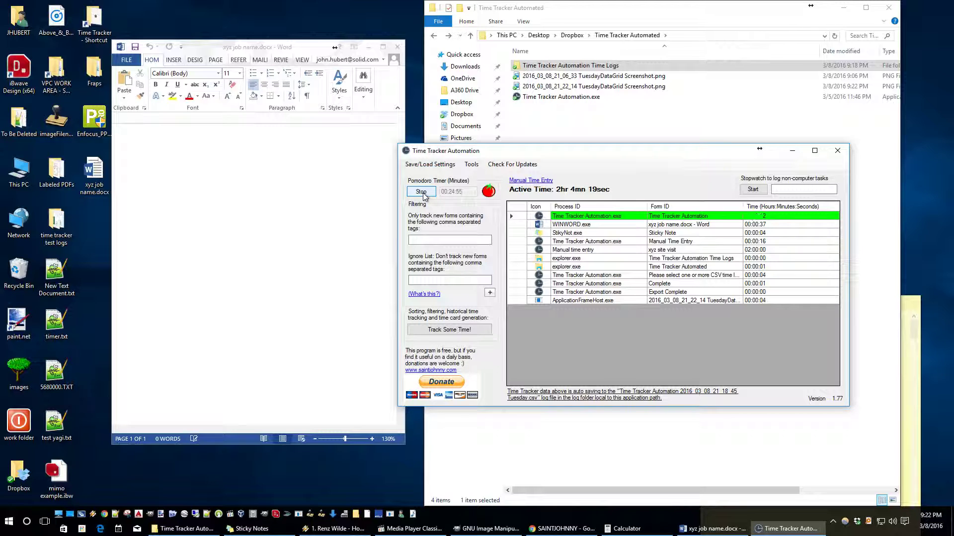
pyautogui.click(423, 193)
pyautogui.moveTo(580, 156); pyautogui.dragTo(598, 143)
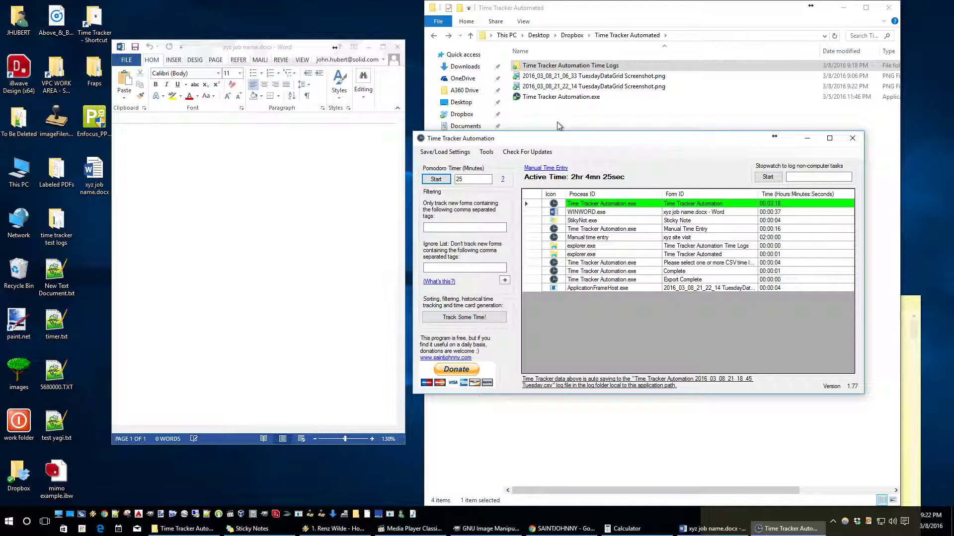
# Step: Open the time tracker's options to review the available settings, and save and close them
pyautogui.click(486, 152)
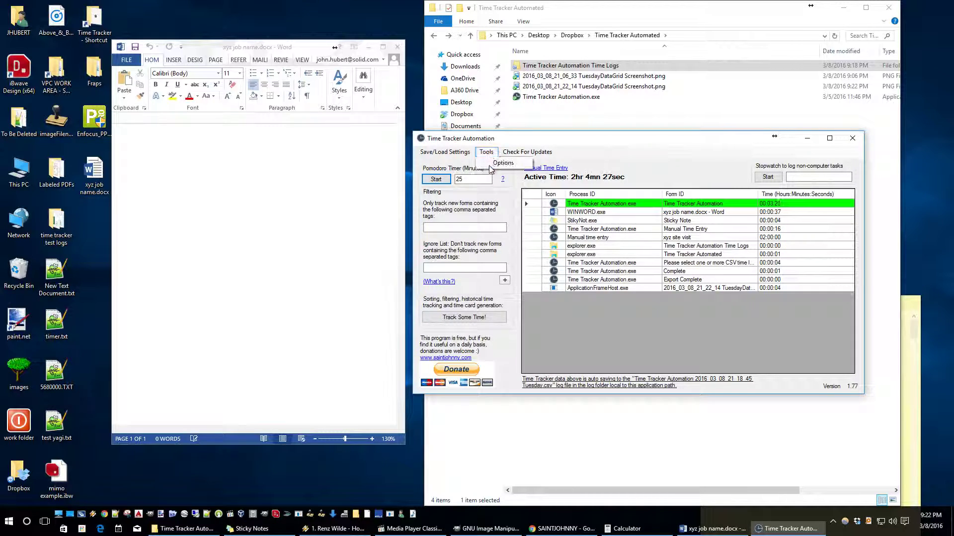
pyautogui.click(497, 164)
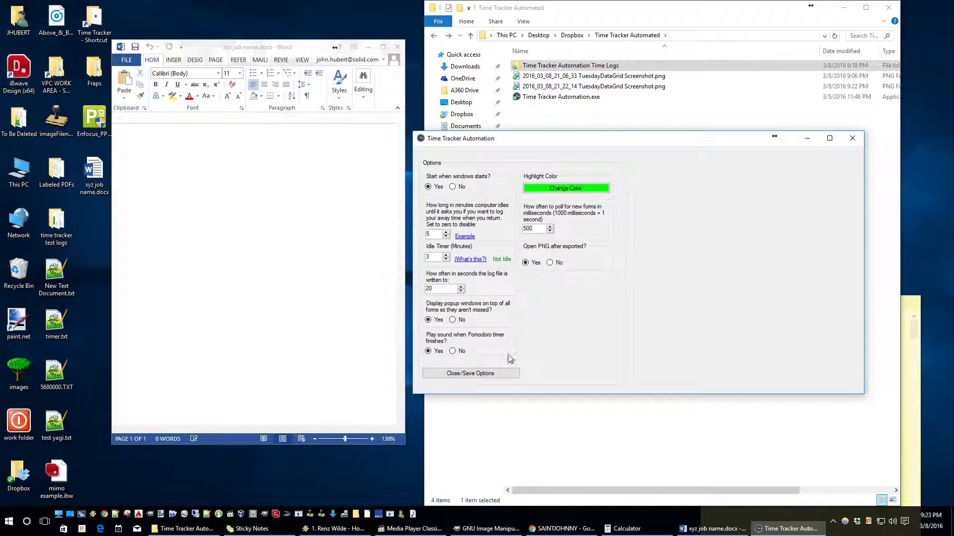
pyautogui.click(494, 374)
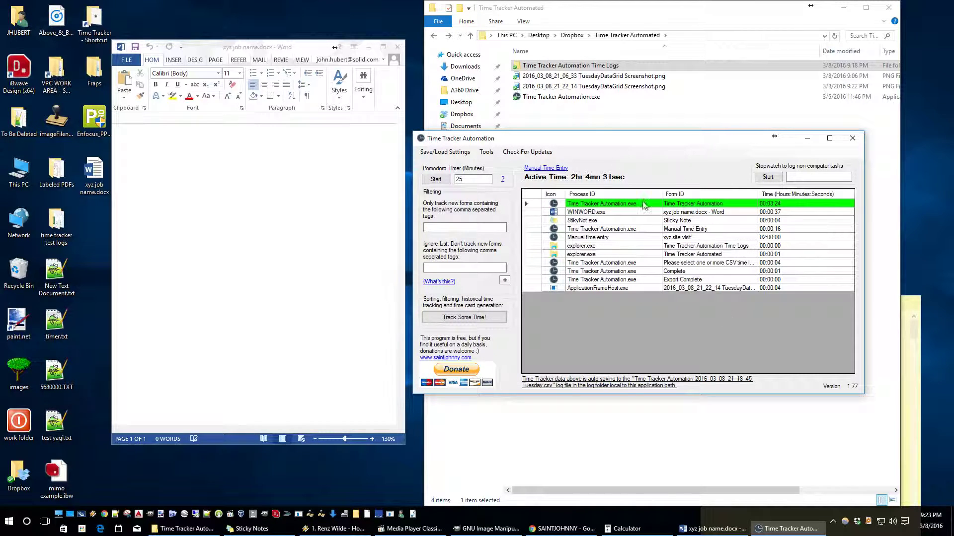
# Step: Switch to the xyz job name.docx Word document so its time is tracked, and minimize the remote desktop session
pyautogui.moveTo(600, 148); pyautogui.dragTo(640, 124)
pyautogui.click(251, 171)
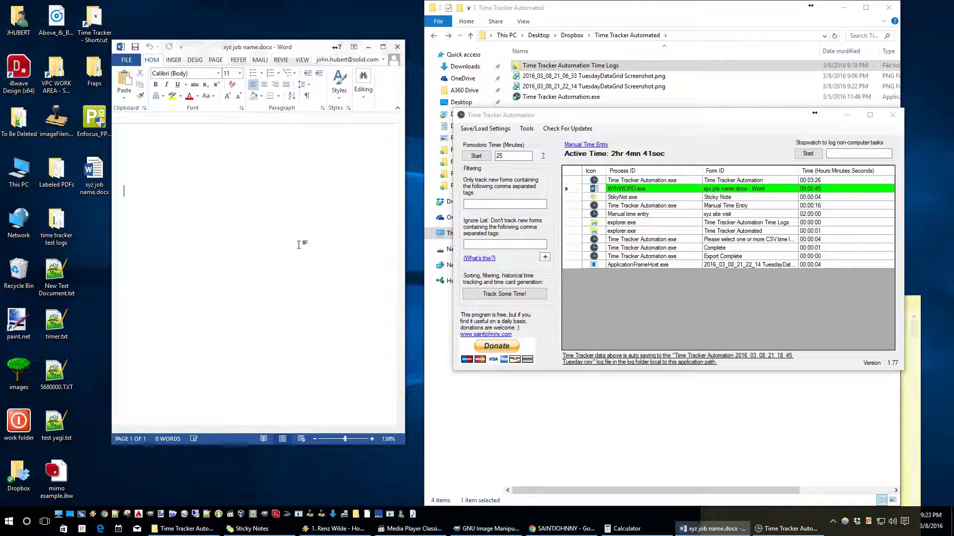
pyautogui.moveTo(527, 5)
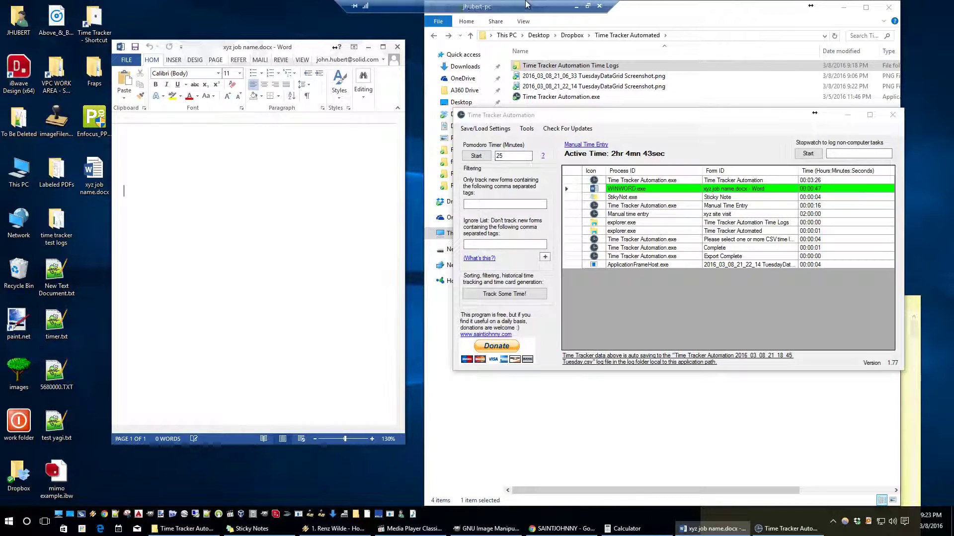
pyautogui.click(576, 6)
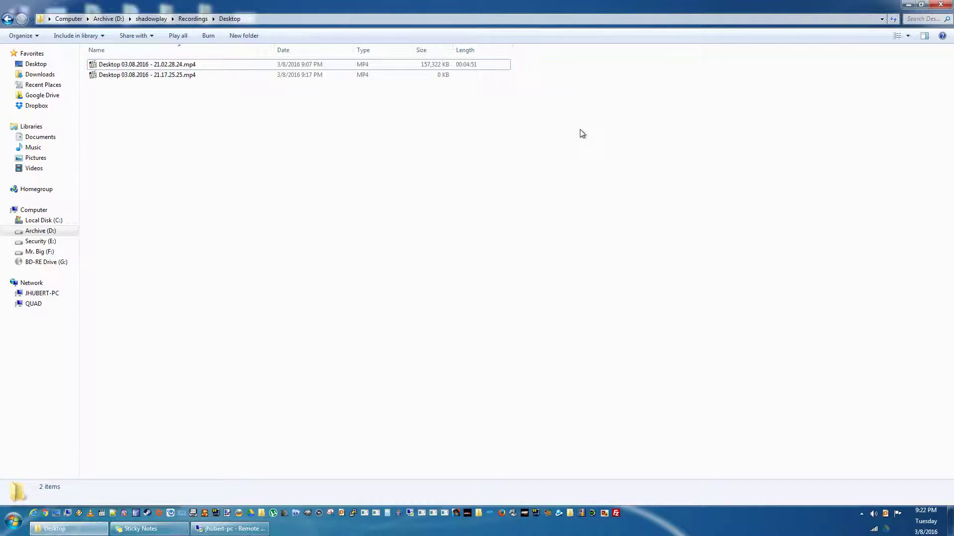